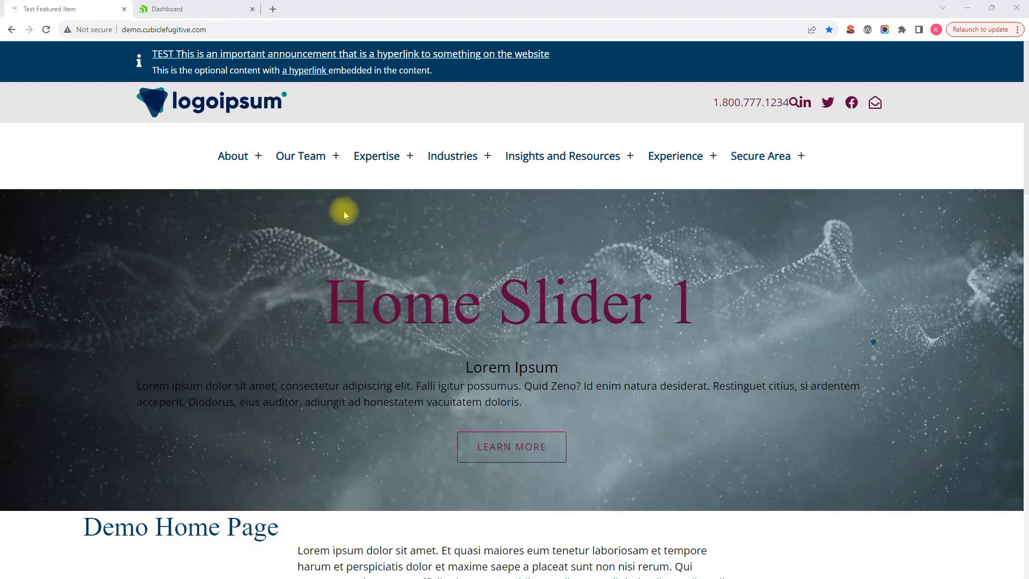
- Examine the announcement banner and the content of the demo home page
scroll(344, 212, "down", 1)
scroll(346, 211, "up", 1)
scroll(253, 100, "down", 3)
scroll(252, 100, "up", 3)
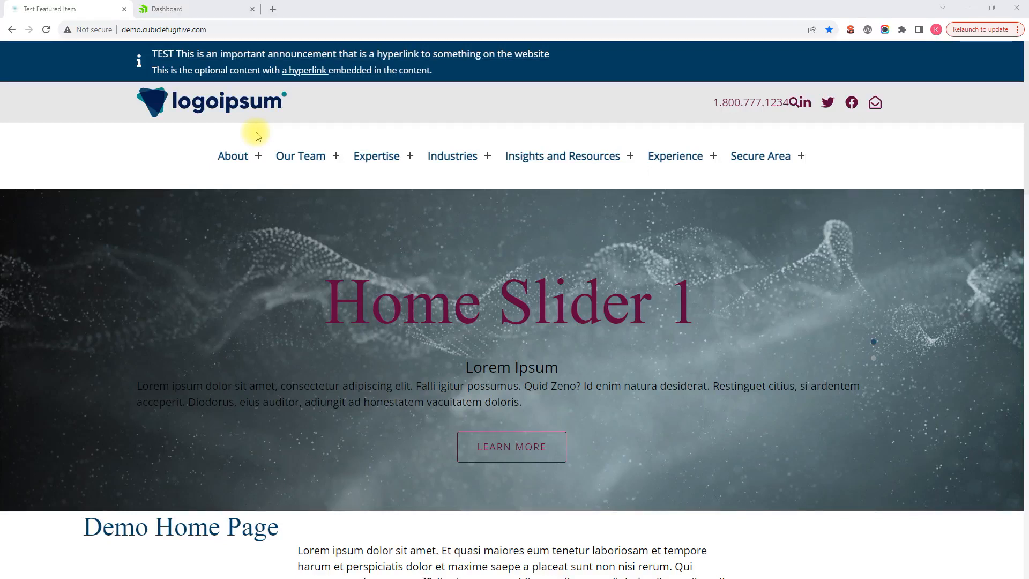
scroll(582, 226, "down", 1)
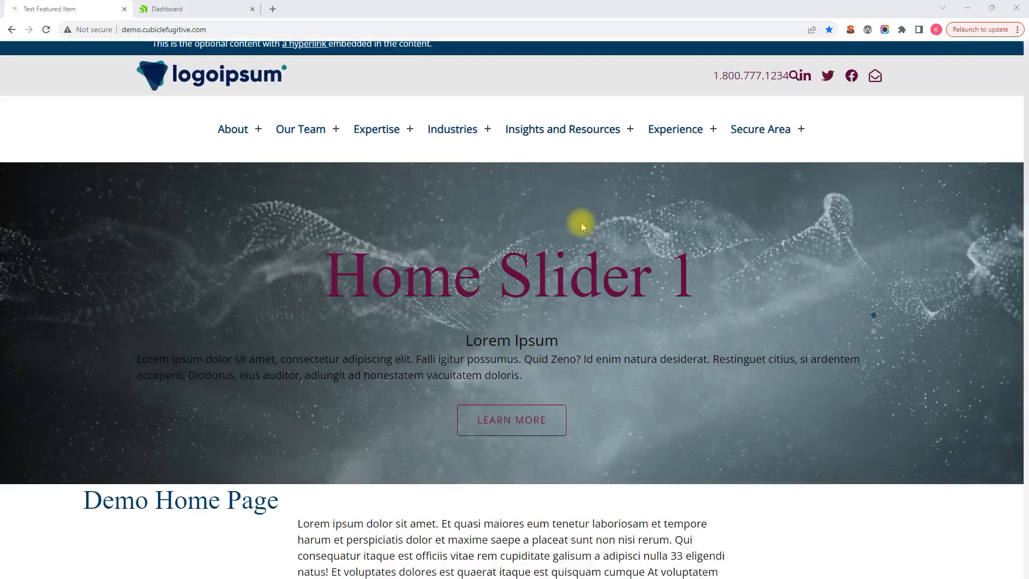
scroll(487, 191, "down", 1)
scroll(487, 184, "up", 2)
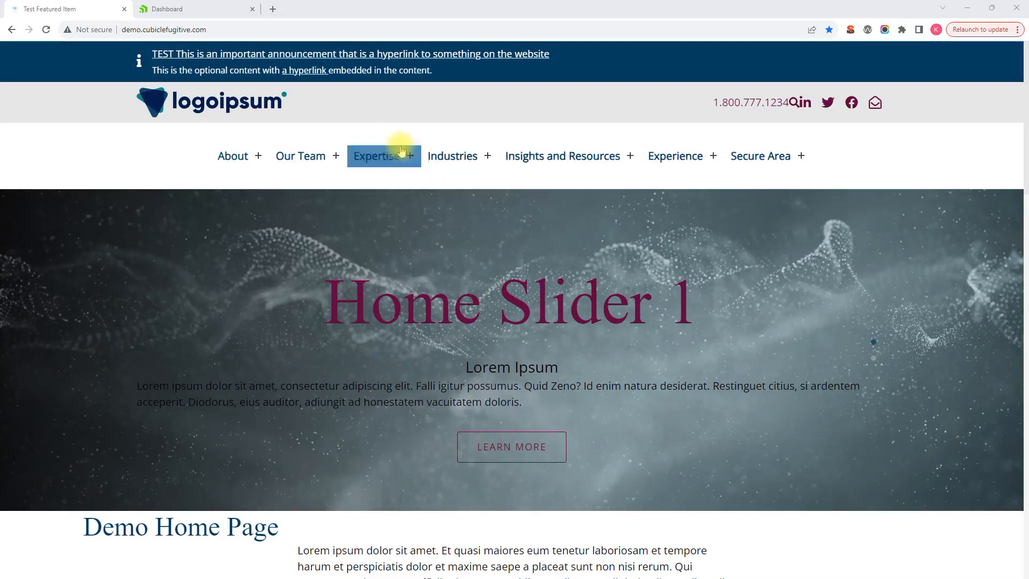
- Switch to the Sitefinity dashboard, open the Global Alerts content type and start creating a global alert
left_click(203, 9)
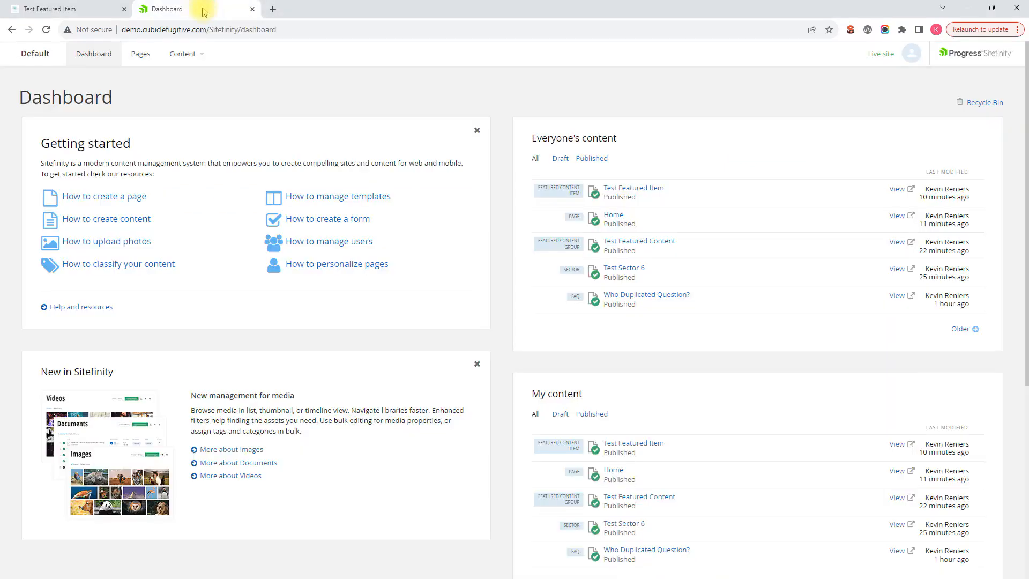
left_click(185, 54)
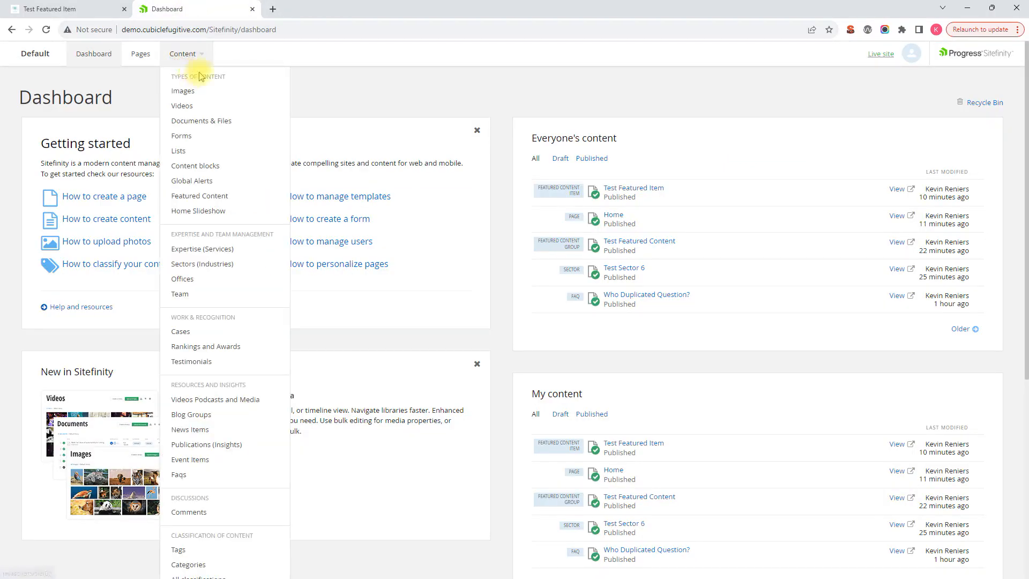
left_click(203, 184)
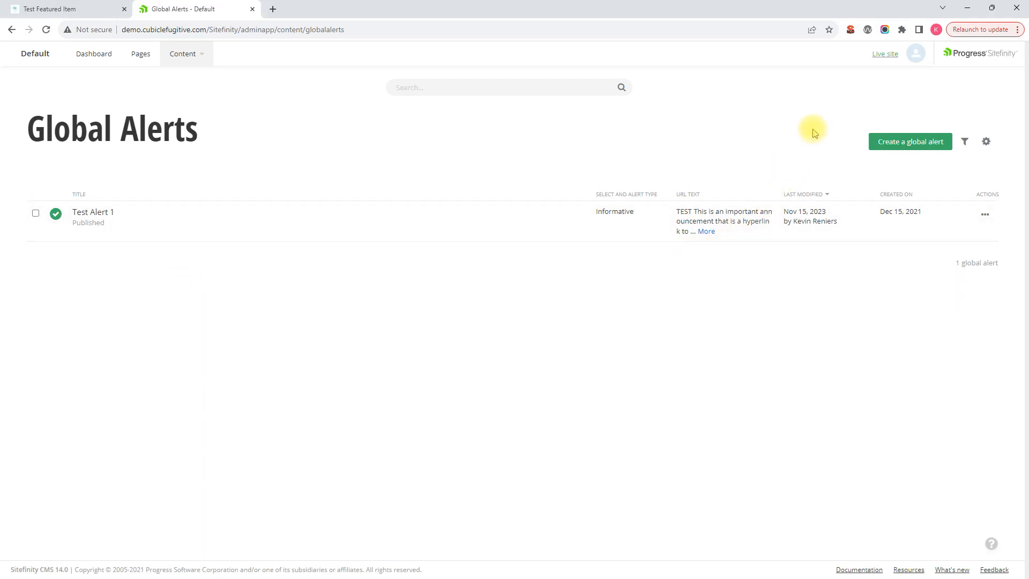
left_click(915, 139)
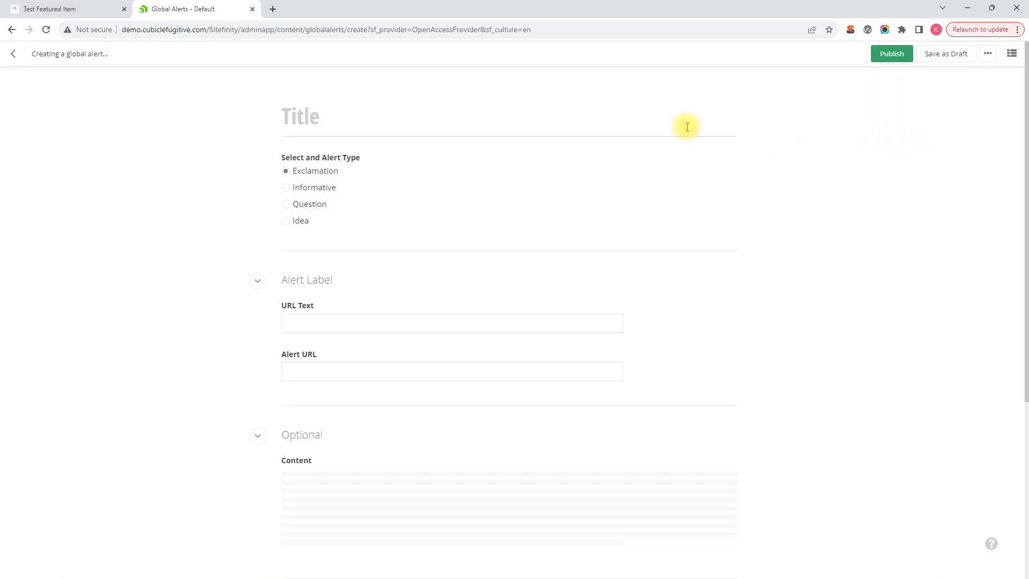
- Title the new global alert "New Demo Alert"
scroll(459, 402, "down", 3)
scroll(460, 401, "up", 3)
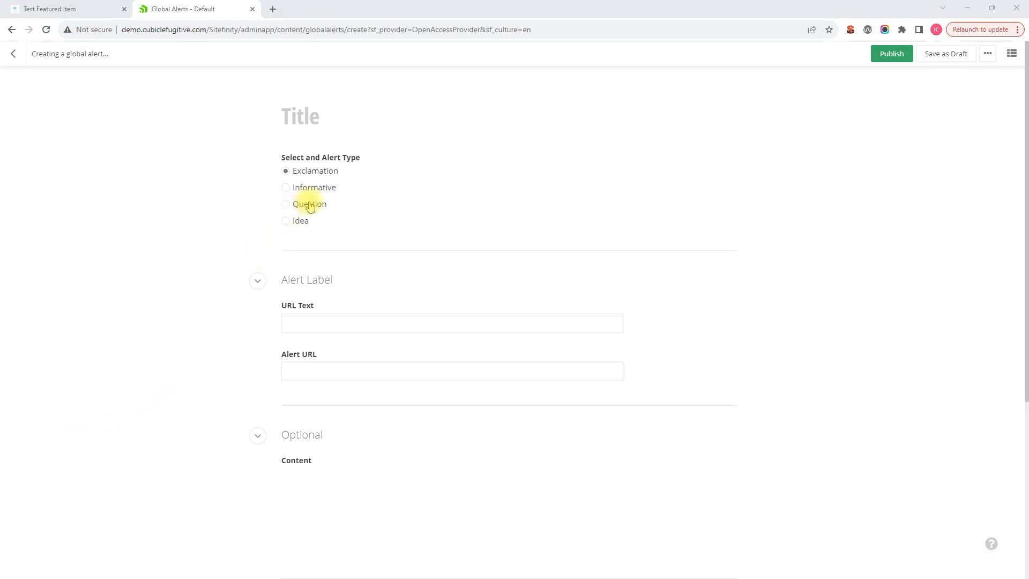
left_click(352, 113)
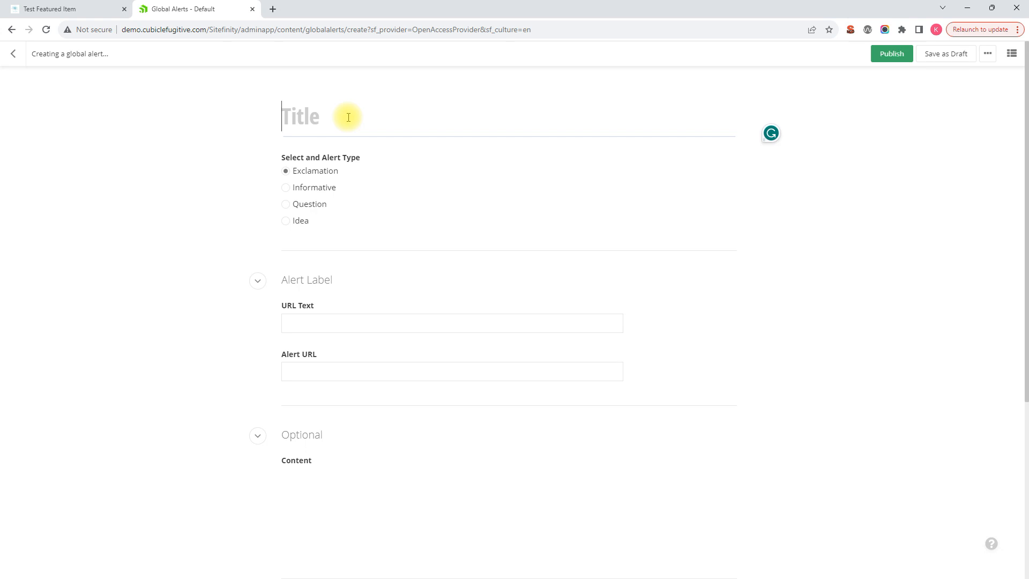
type("Ne")
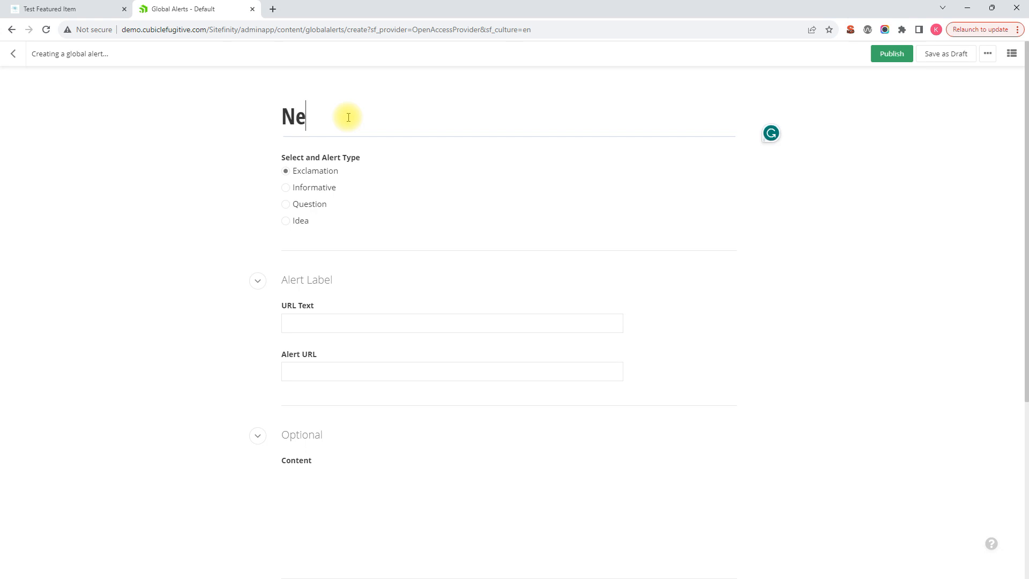
type("w Demo Alert")
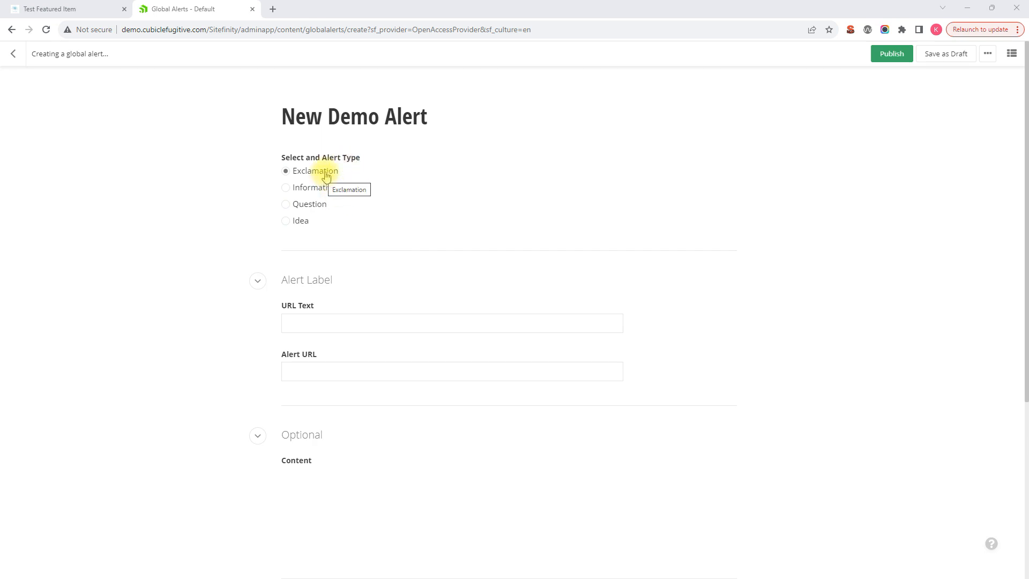
- Check the existing alert banner on the live home page, and enter "This is my new Global Alert!" as the new alert's URL text
left_click(81, 9)
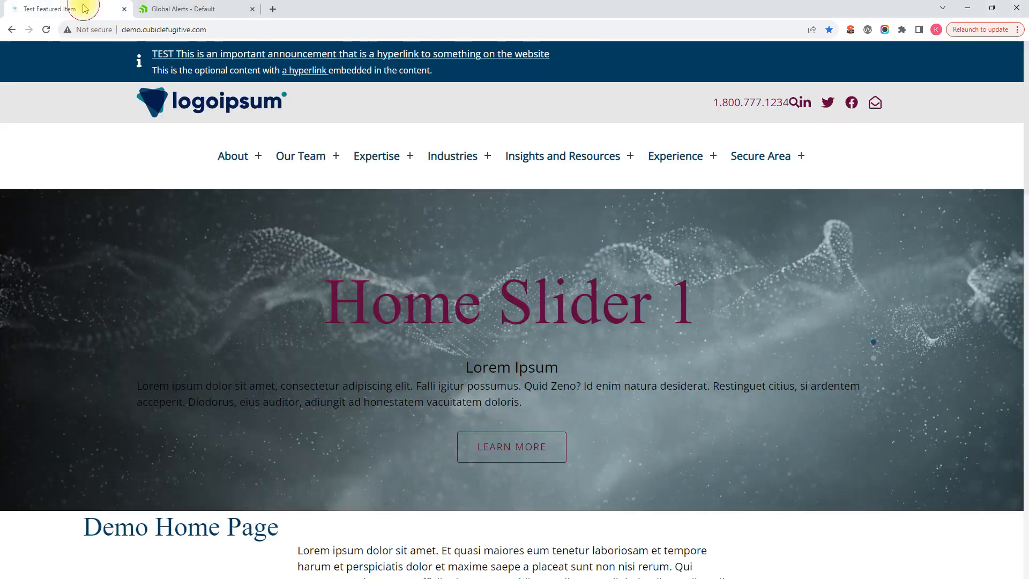
left_click(172, 11)
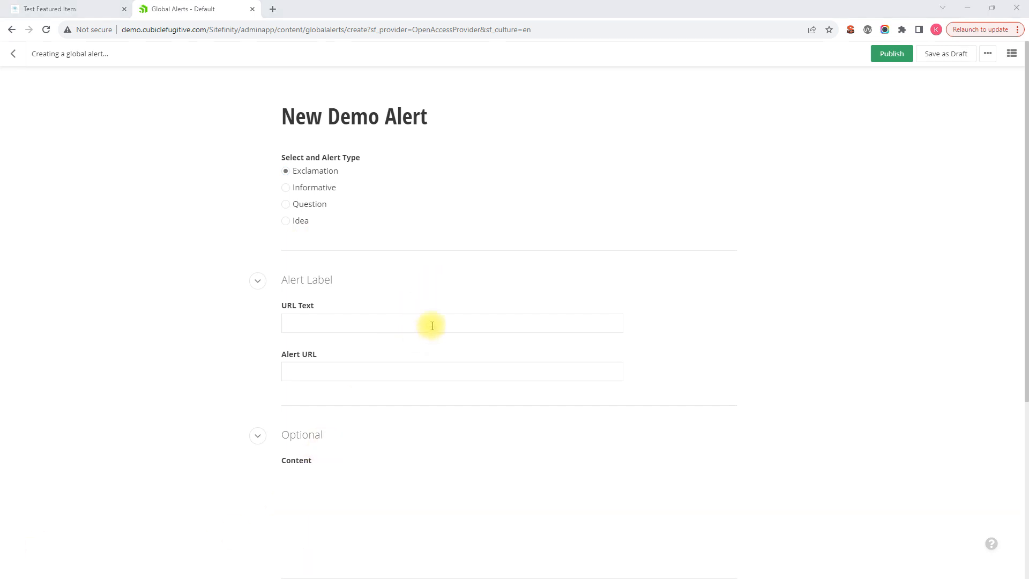
scroll(445, 289, "down", 1)
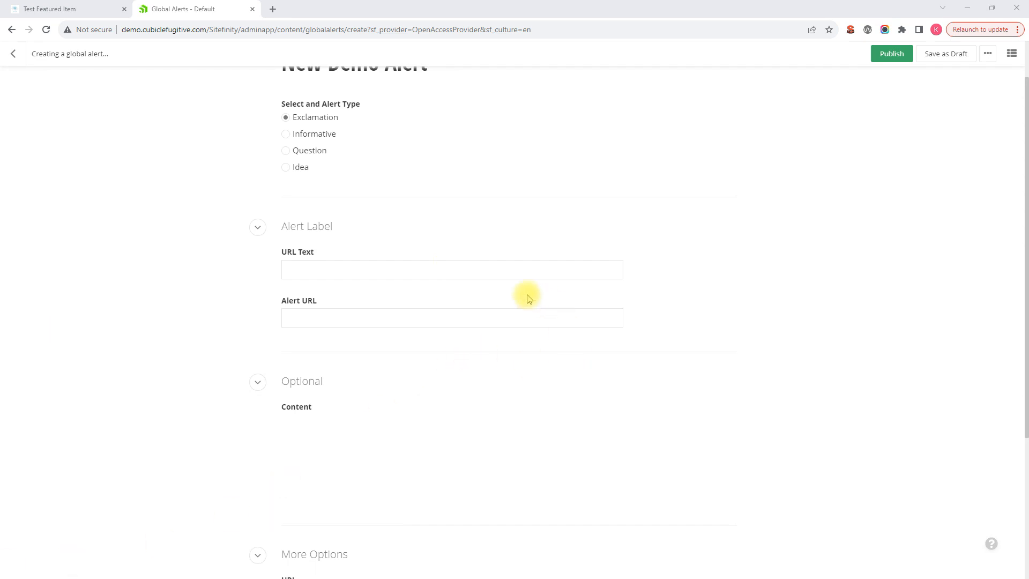
scroll(522, 294, "down", 1)
scroll(519, 295, "up", 1)
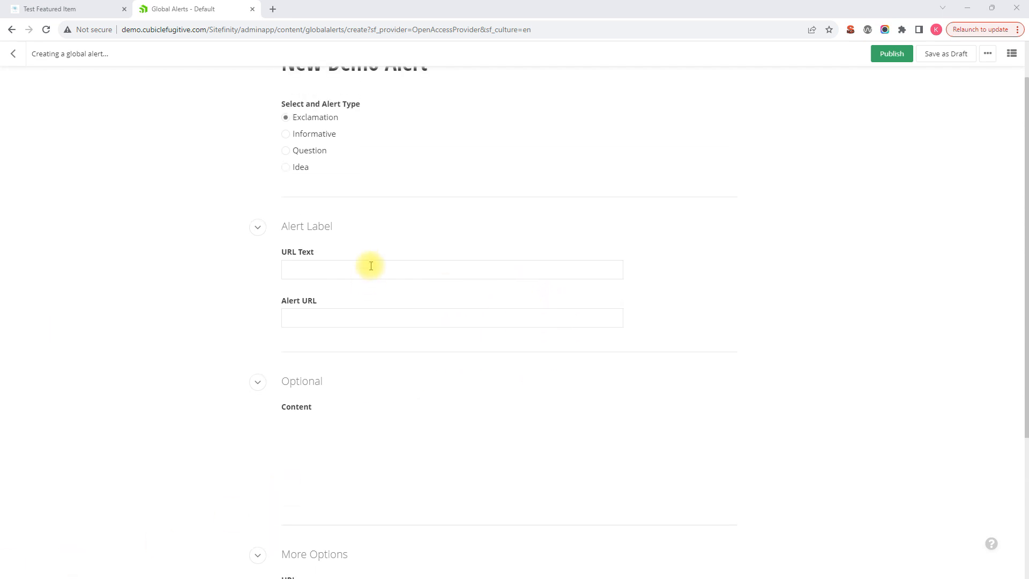
left_click(371, 266)
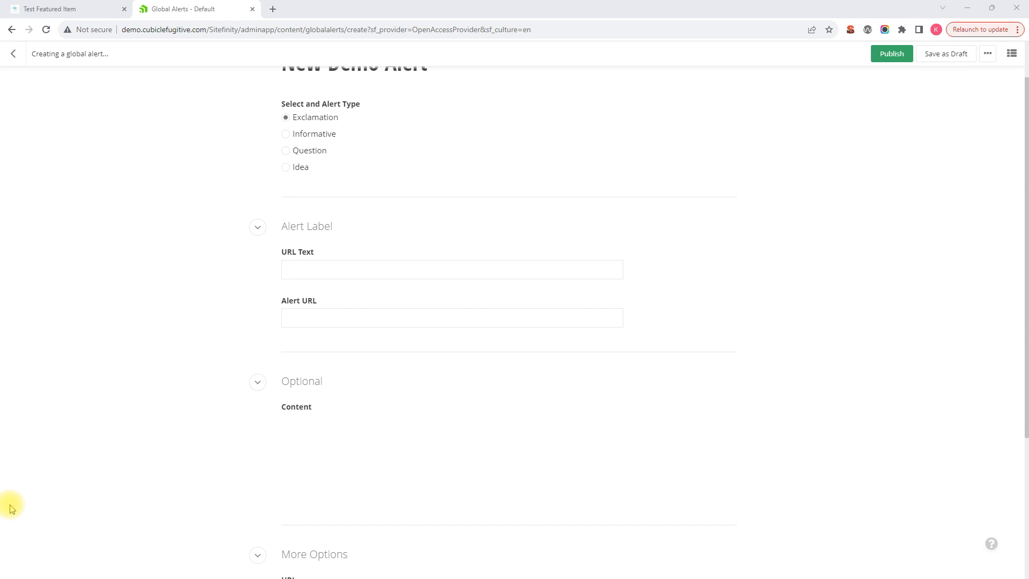
left_click(301, 317)
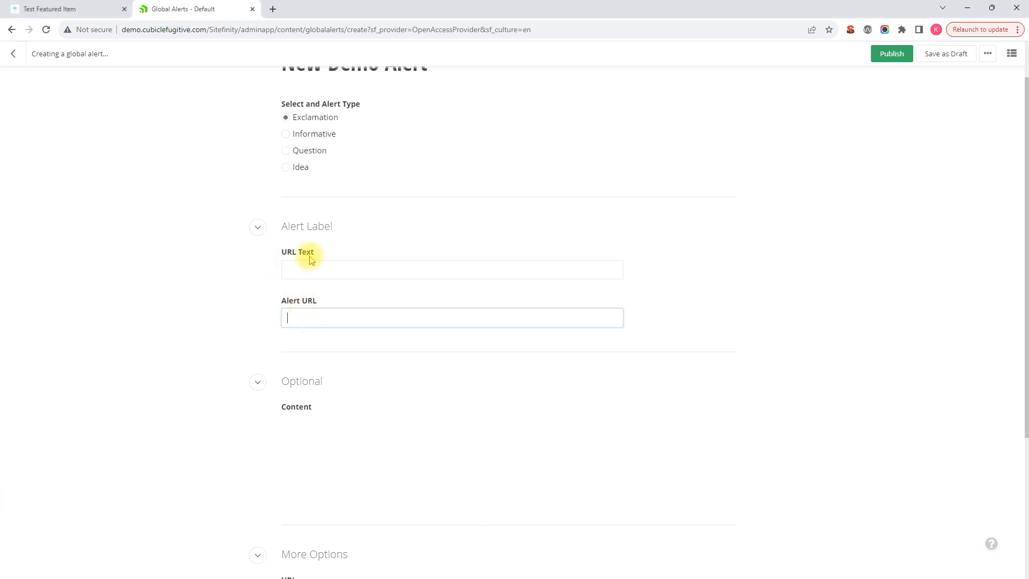
left_click(317, 271)
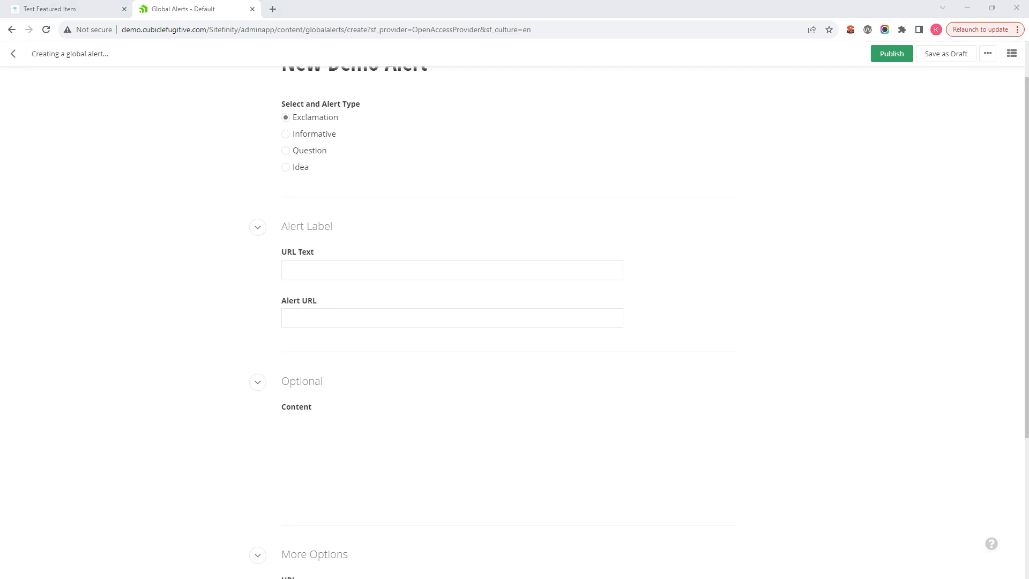
left_click(323, 271)
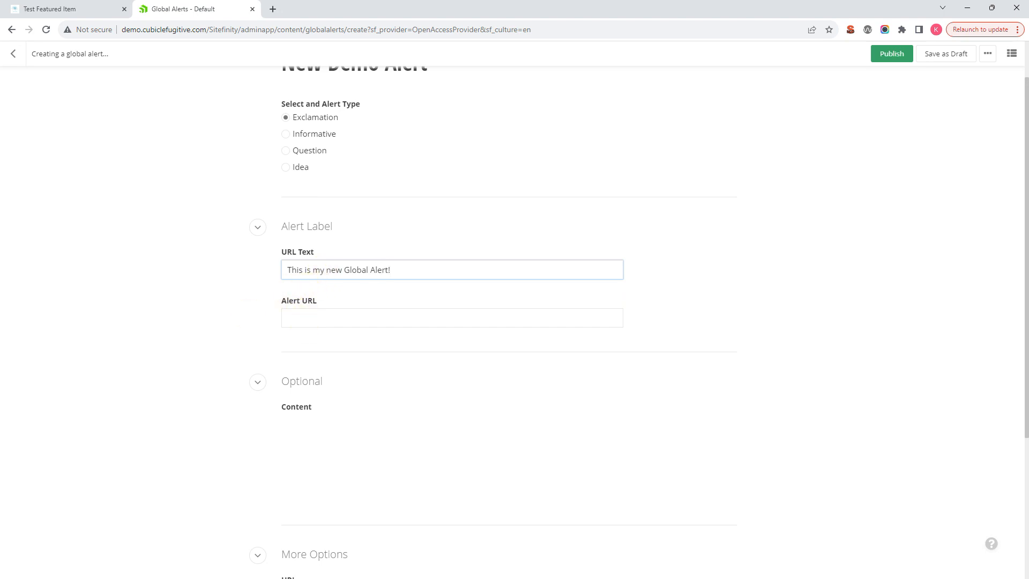
left_click(329, 321)
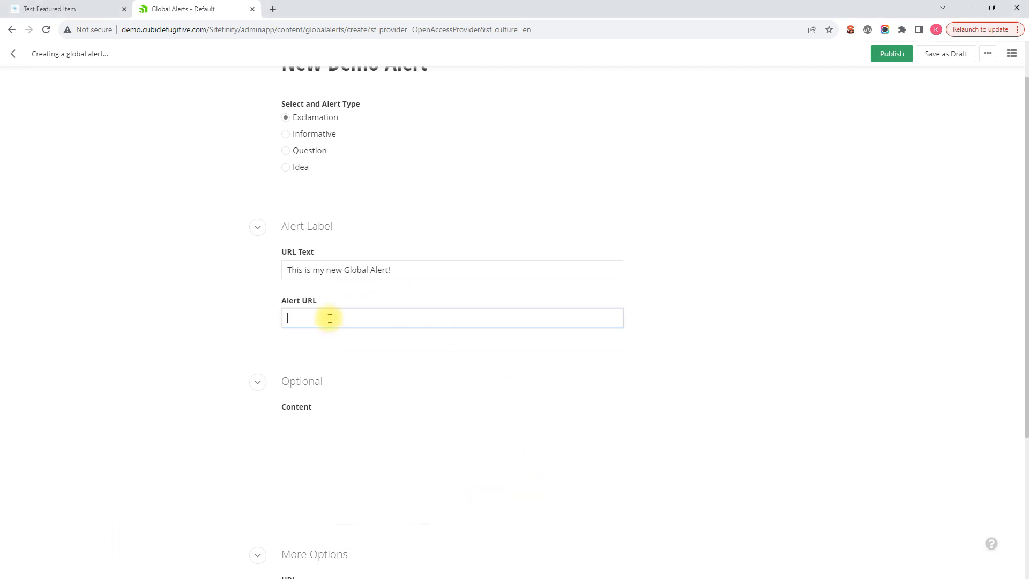
type("http://demo.cubiclefugitive.com/post/blog/new-blog-post")
left_click_drag(448, 317, 504, 318)
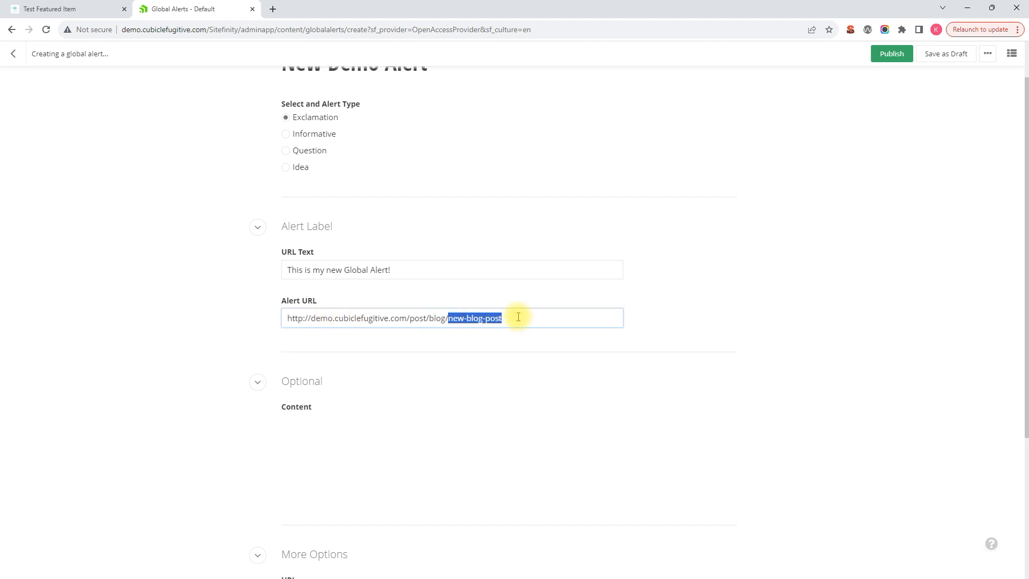
left_click(518, 317)
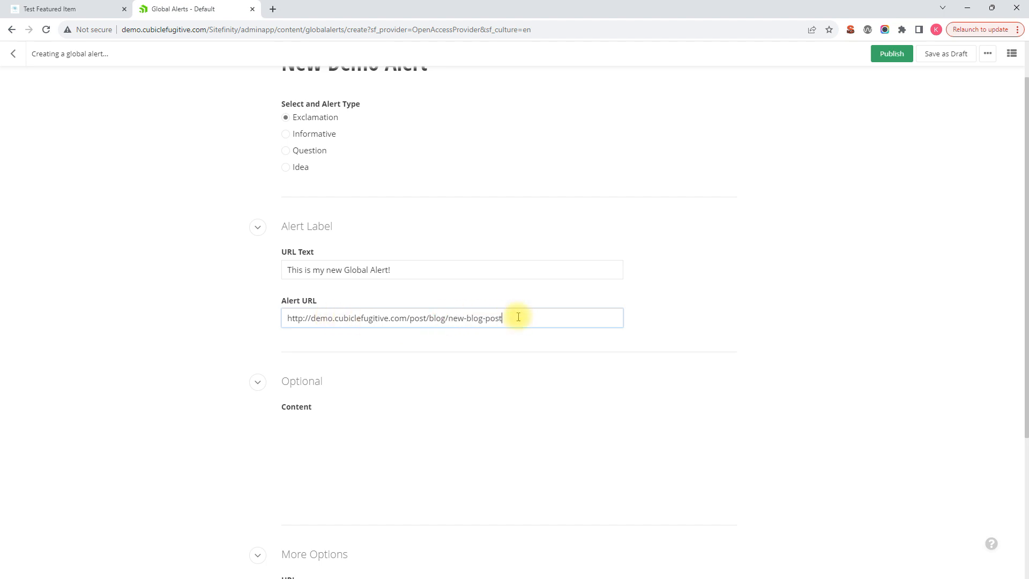
left_click(424, 270)
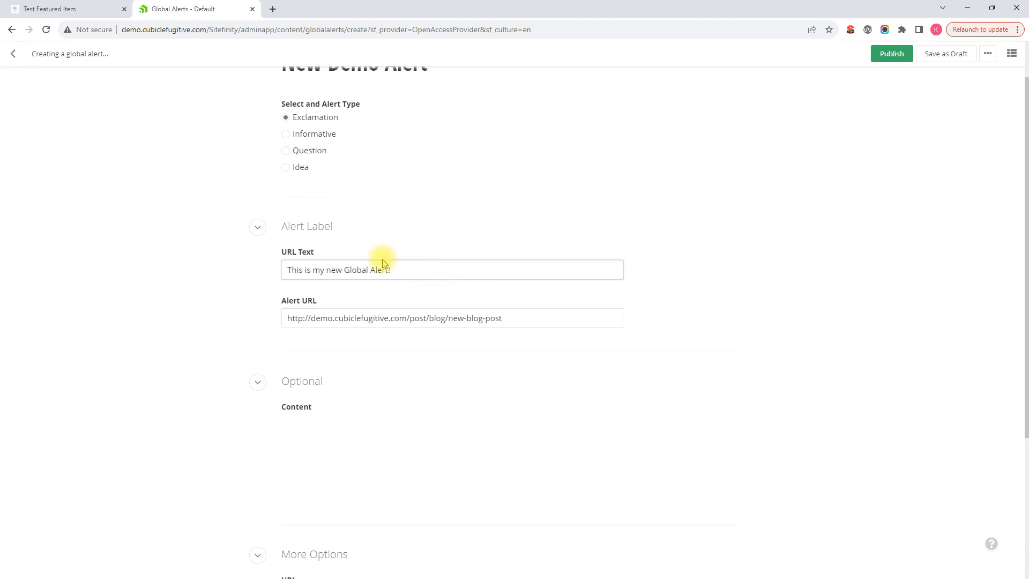
left_click_drag(425, 271, 248, 268)
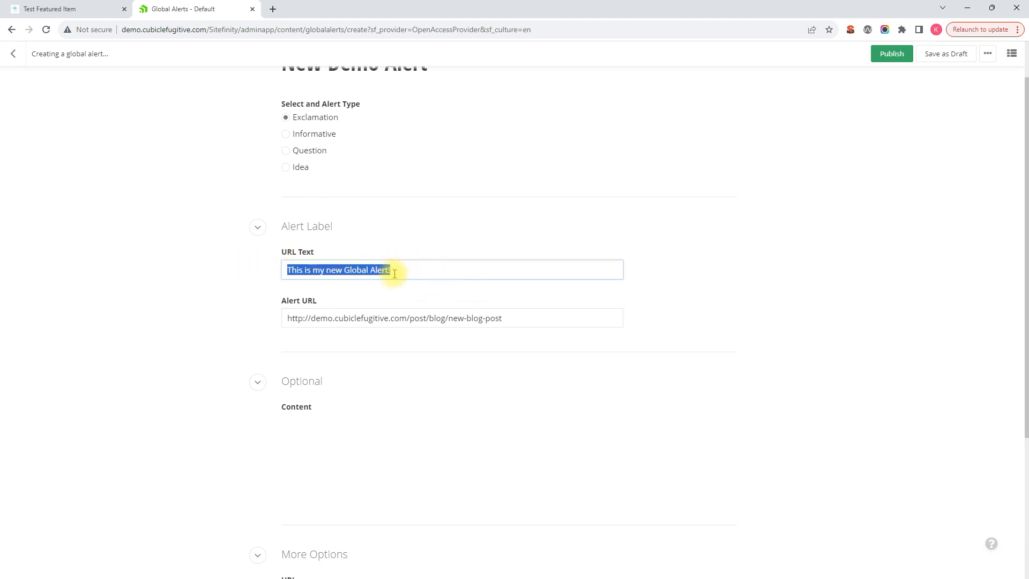
left_click_drag(528, 324, 168, 300)
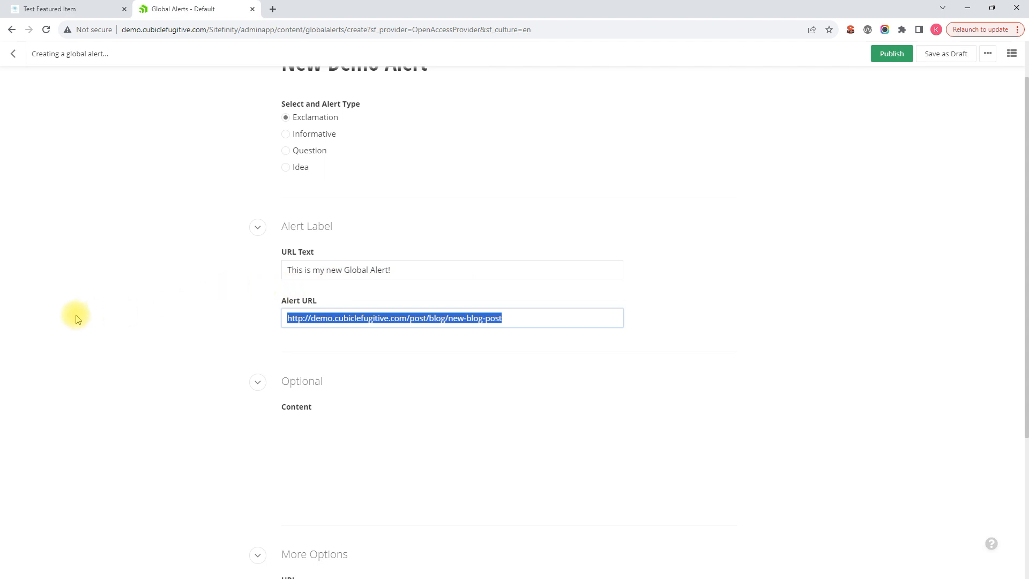
- Enter "Check out our latest blog post, it's very important." as the alert's optional content
scroll(213, 321, "up", 1)
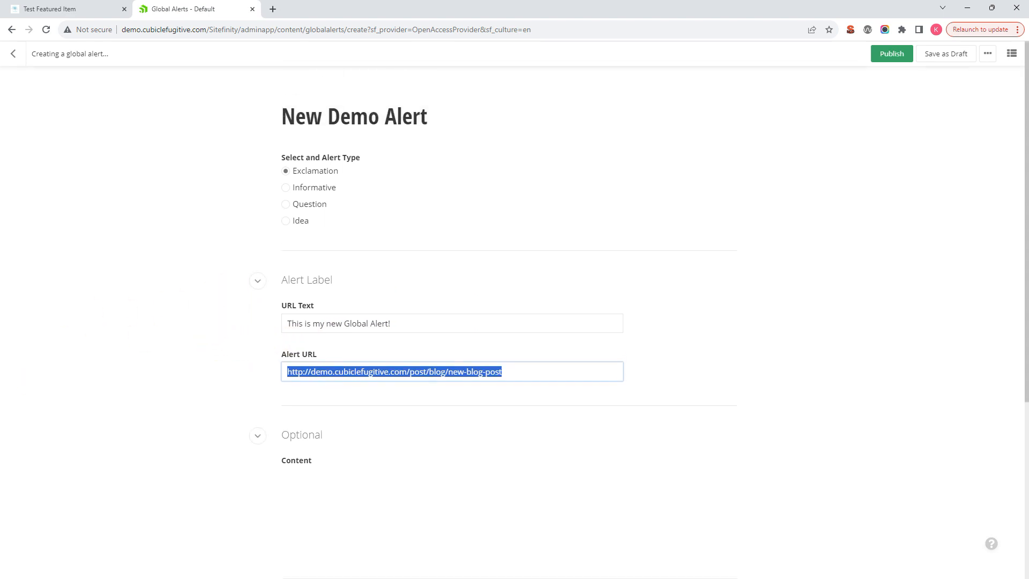
scroll(514, 321, "down", 3)
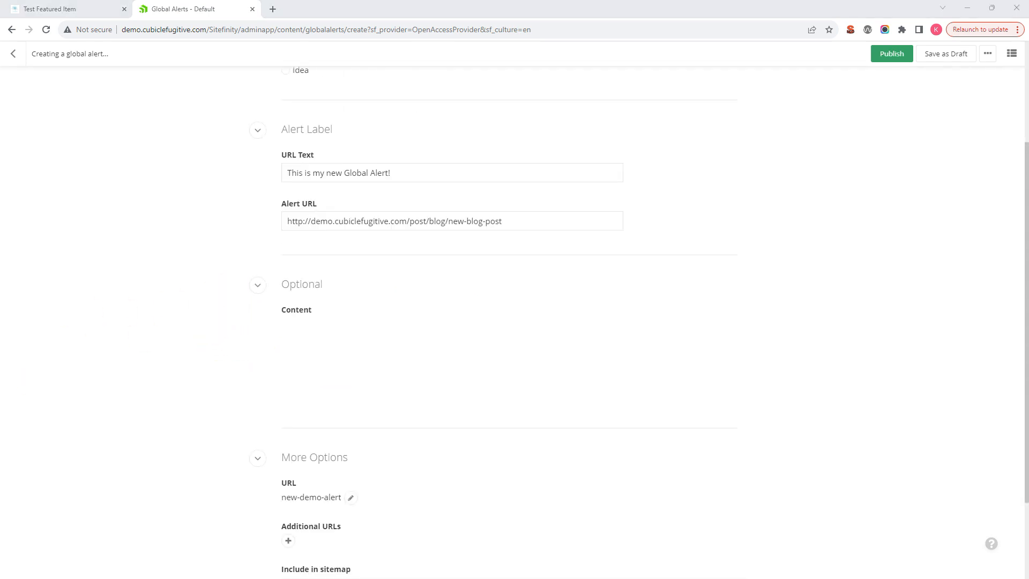
left_click(334, 335)
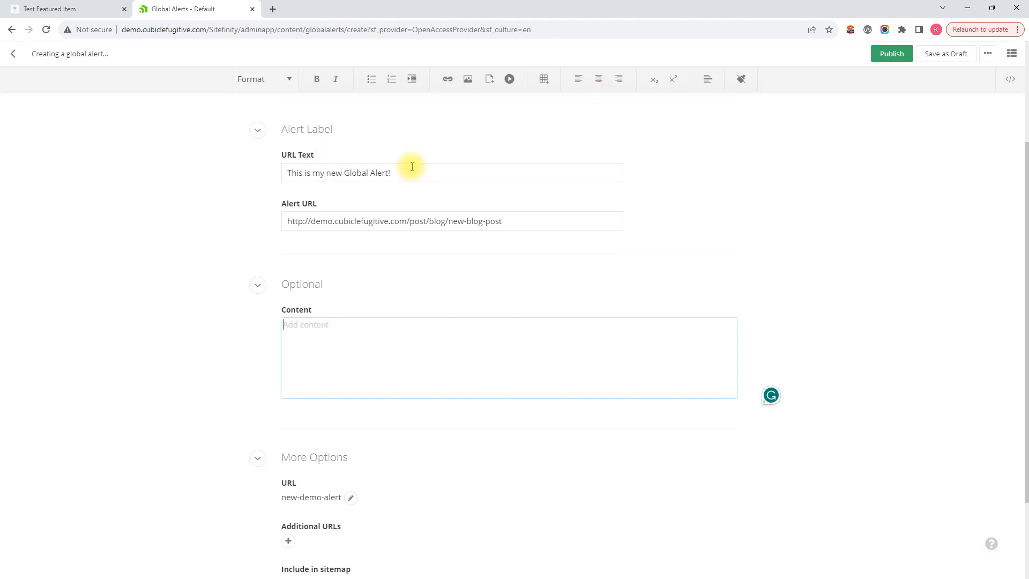
left_click(335, 335)
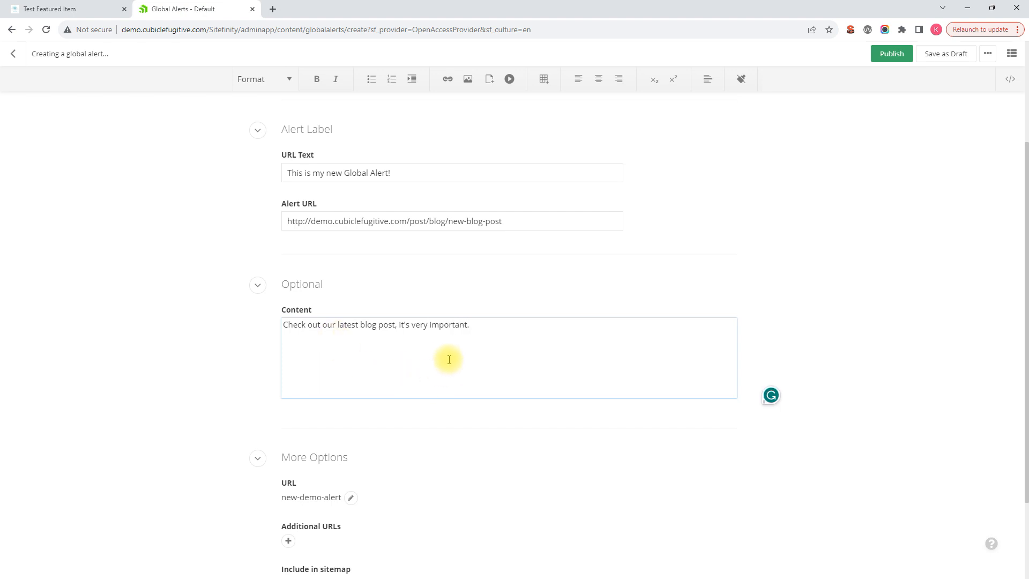
- Make the whole sentence in the optional content bold and format it as a bulleted list item
scroll(179, 368, "down", 2)
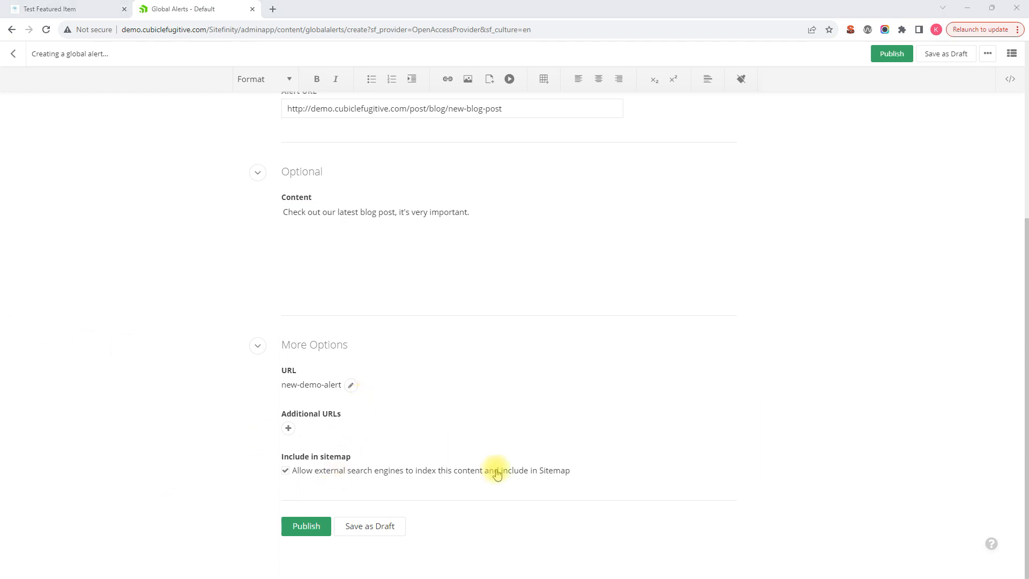
scroll(489, 471, "up", 2)
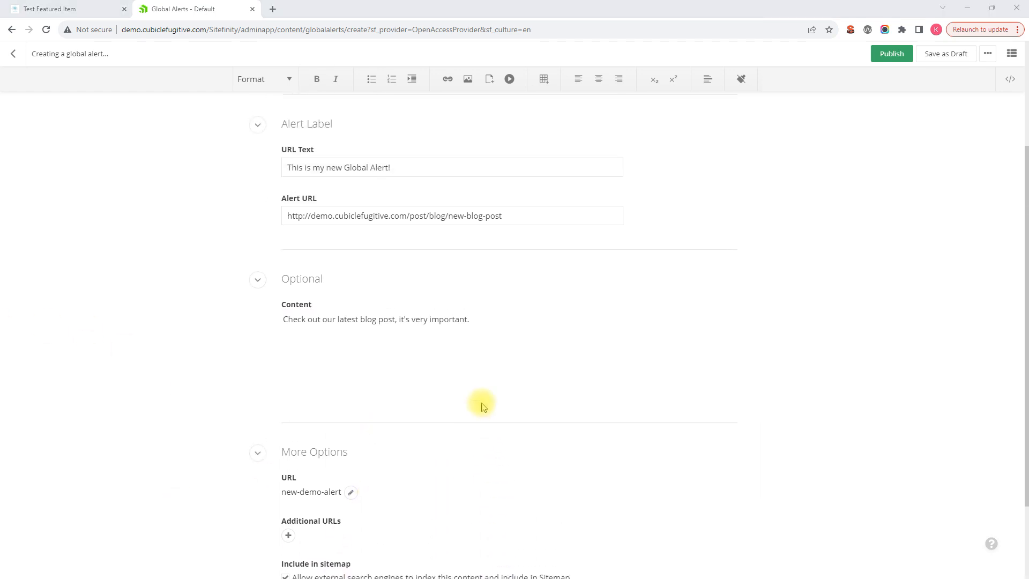
left_click(479, 319)
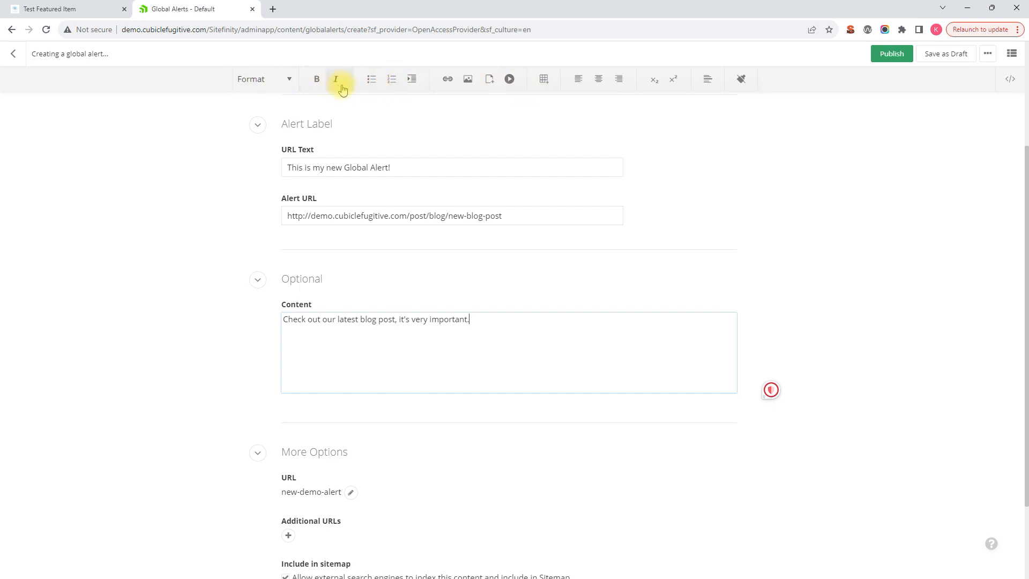
left_click_drag(477, 319, 282, 319)
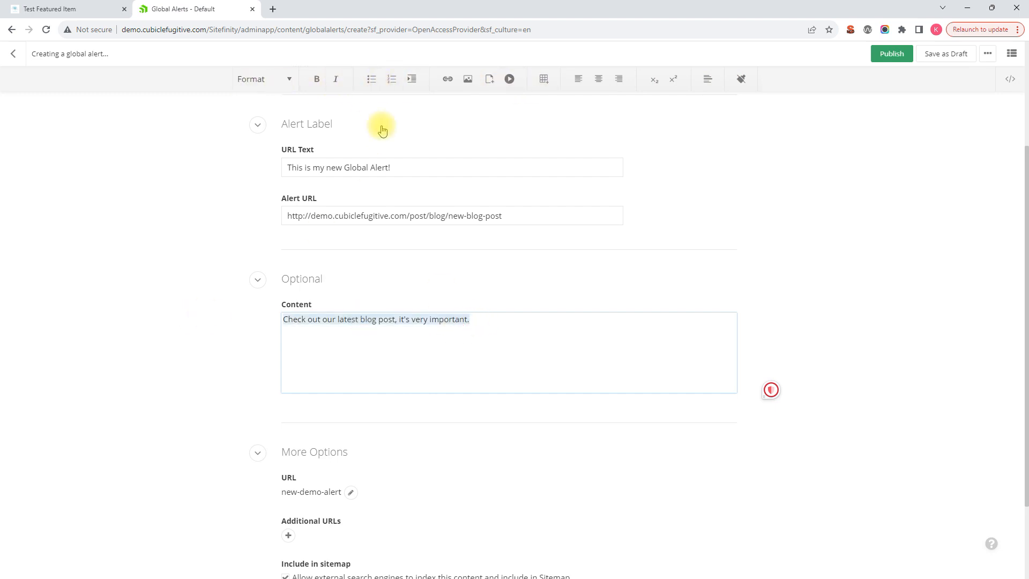
left_click(317, 80)
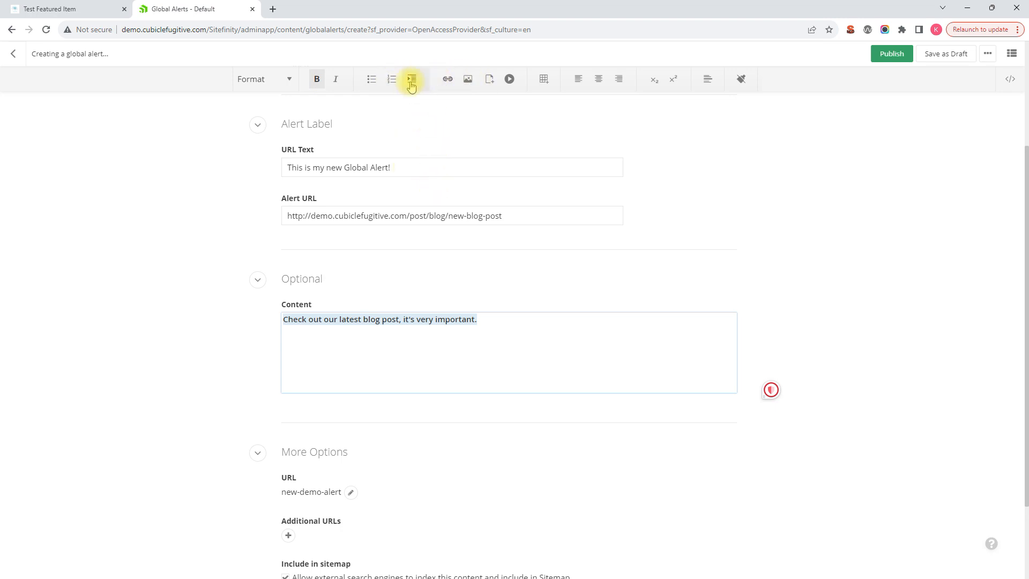
left_click(372, 80)
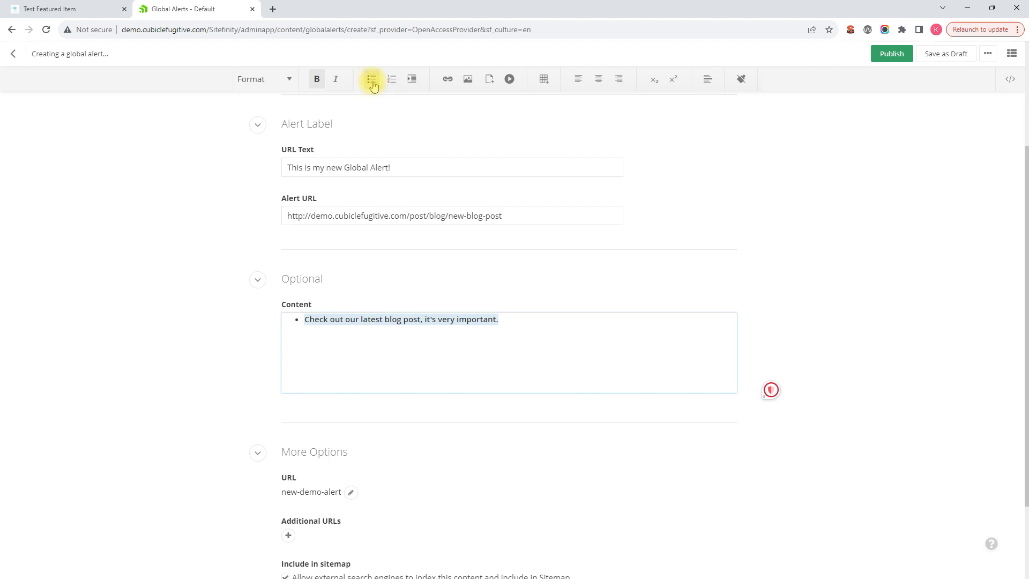
- Remove the bulleted list formatting from the sentence in the optional content
left_click(372, 81)
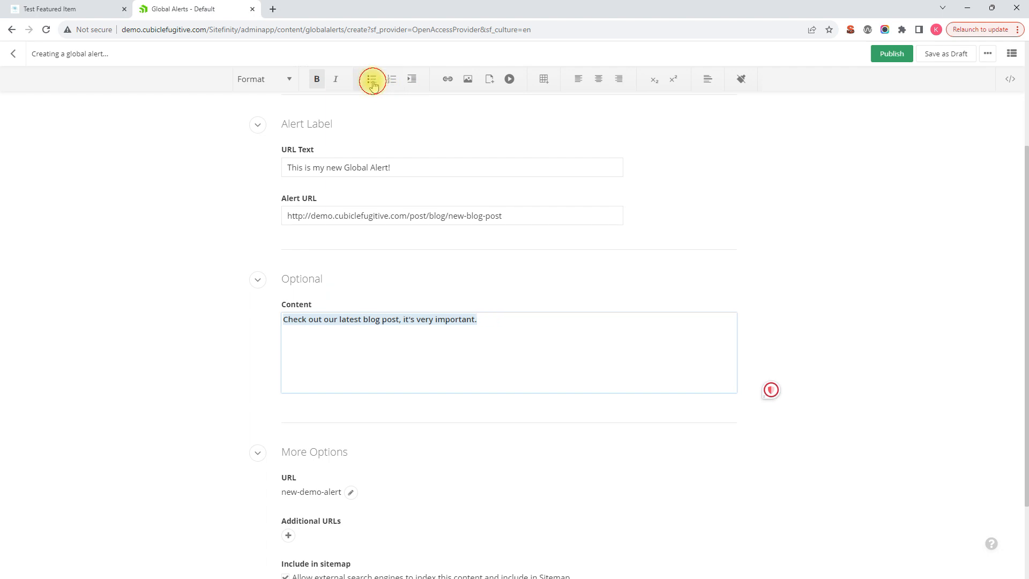
left_click(495, 324)
- Try centre and right alignment on the optional content sentence, and set it back to left alignment
scroll(558, 349, "down", 1)
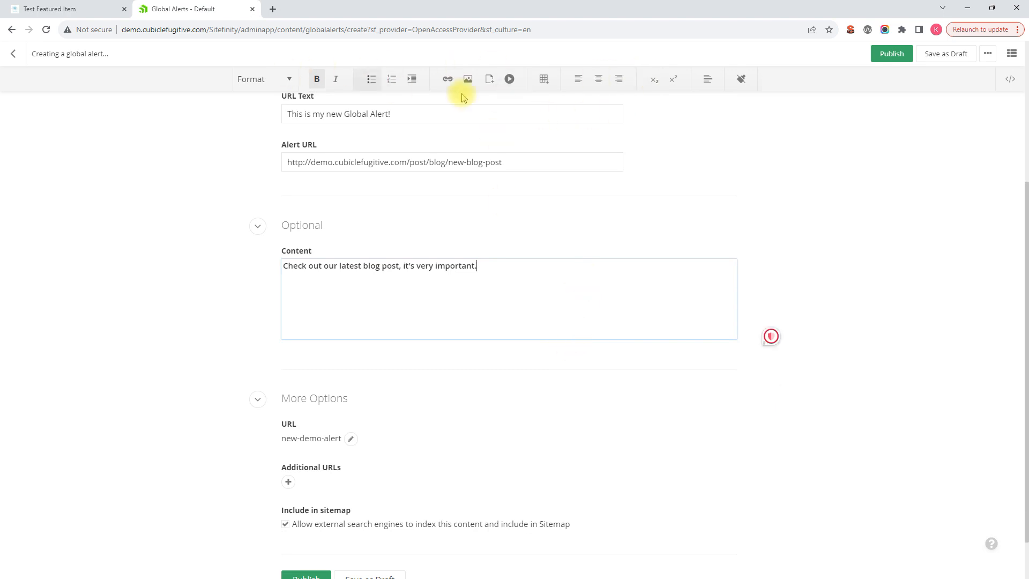
left_click(592, 83)
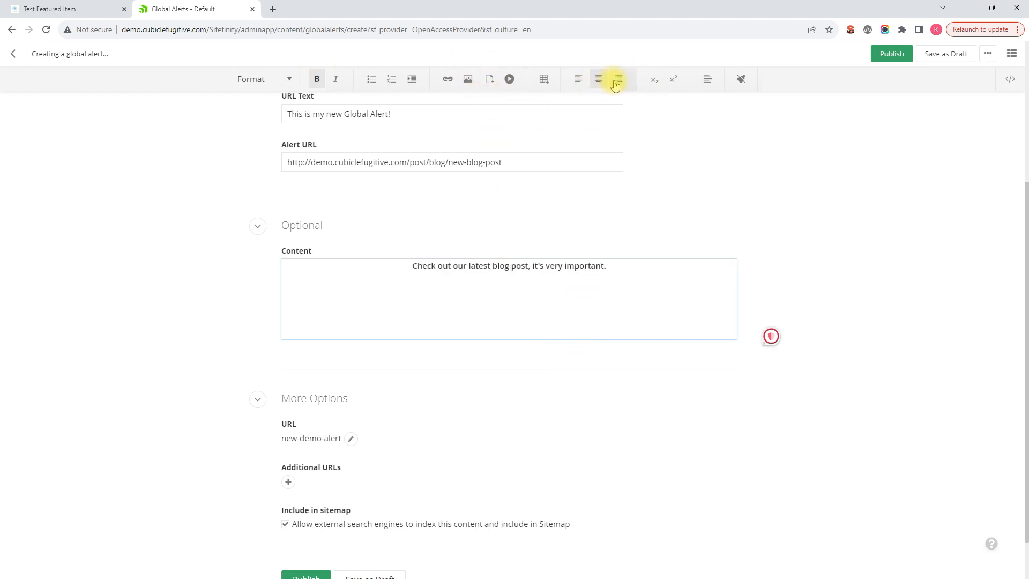
left_click(616, 80)
left_click(579, 81)
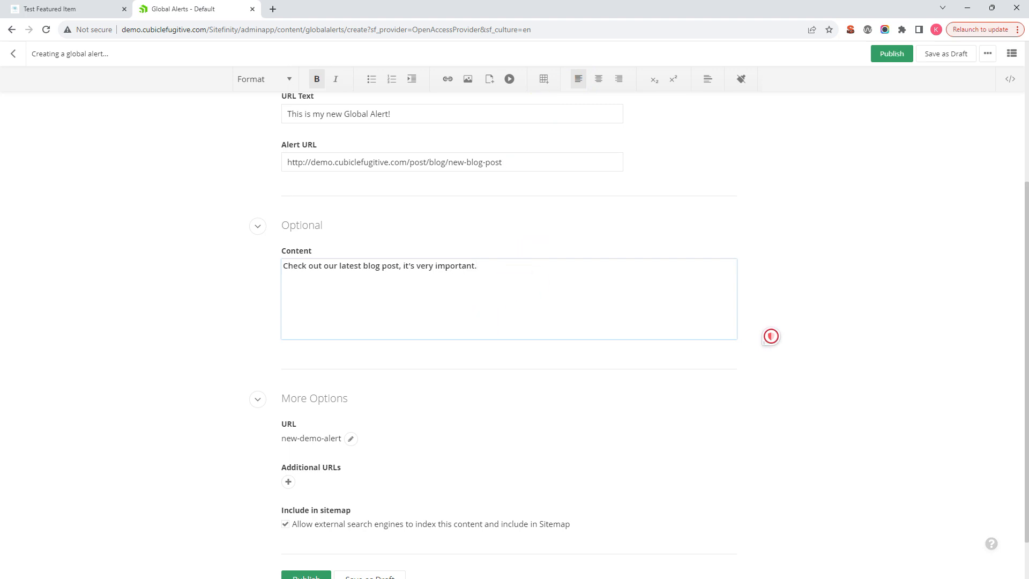
- Review the completed alert fields and publish the new global alert
scroll(570, 276, "up", 4)
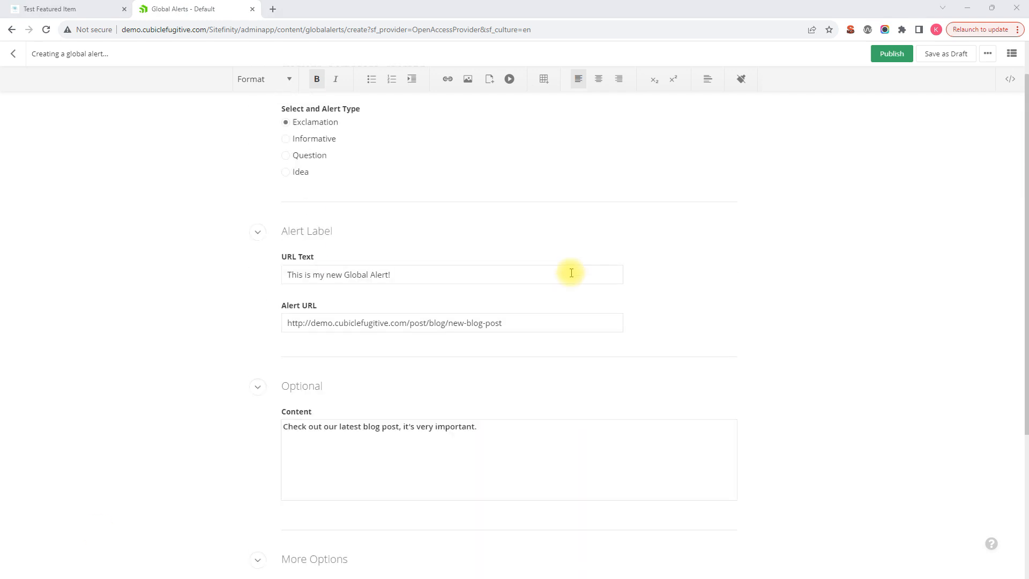
scroll(571, 272, "down", 5)
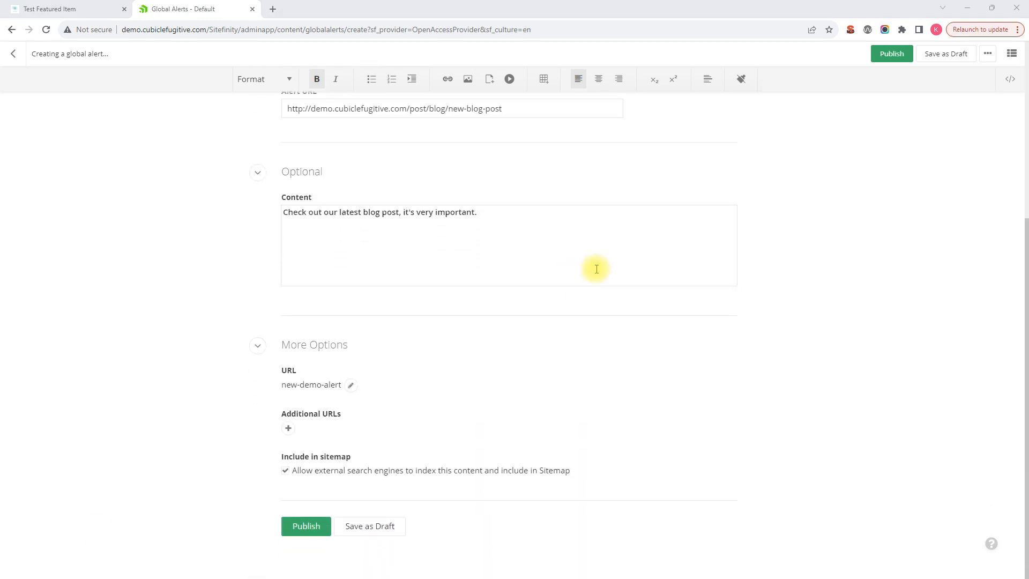
left_click(890, 56)
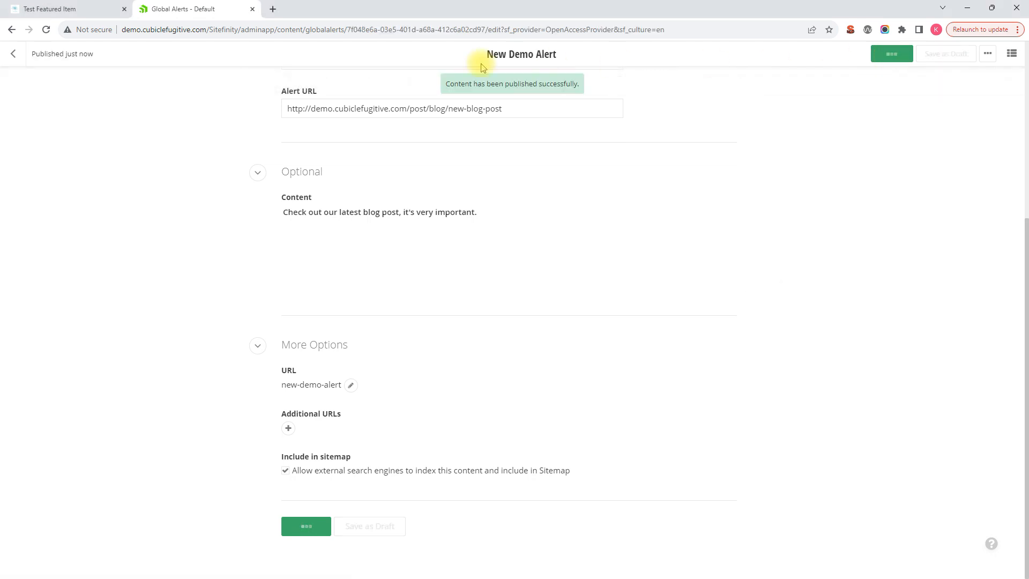
- Reload the live home page and check the new alert's label and optional content in the banner
left_click(61, 11)
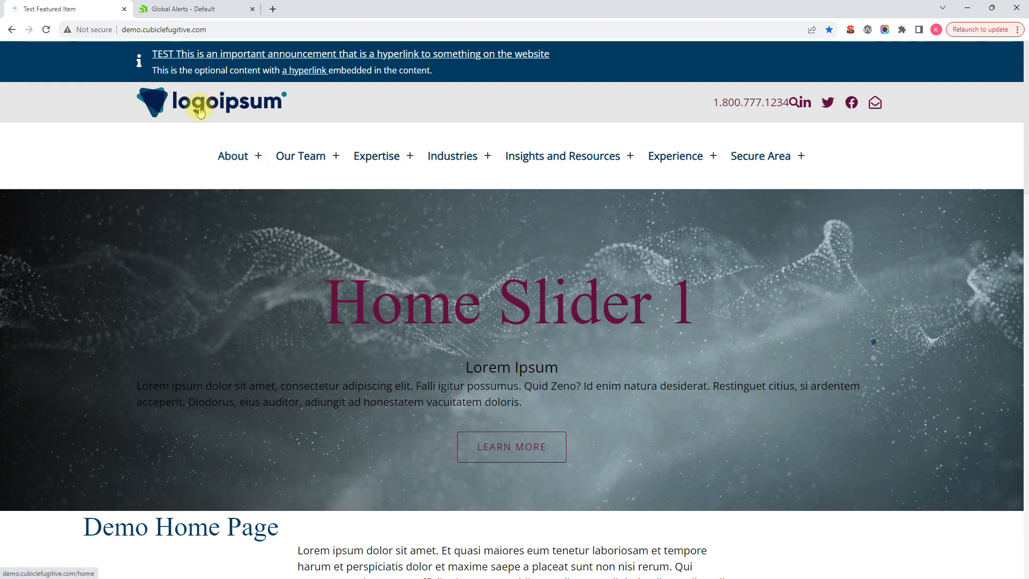
left_click(47, 30)
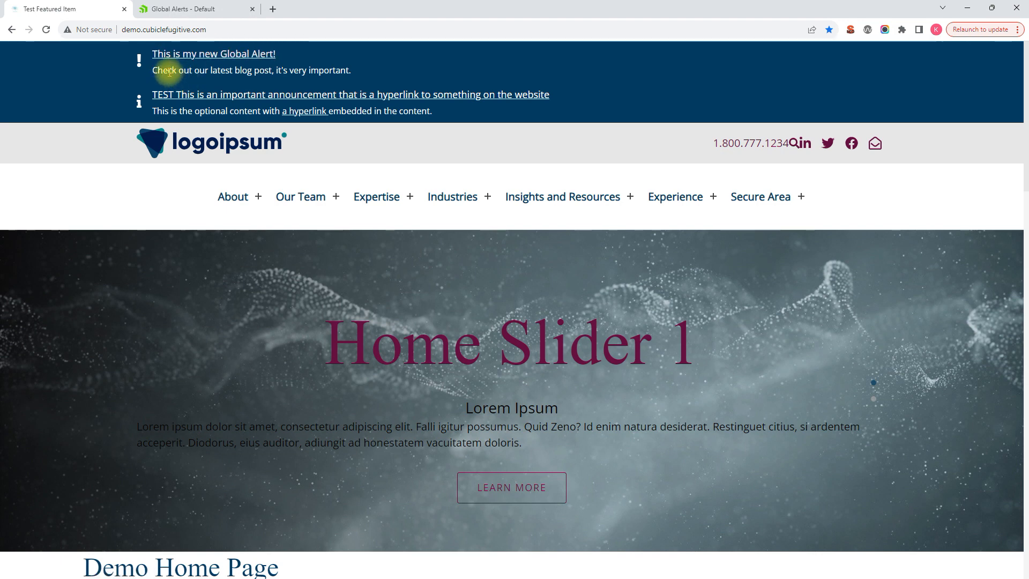
left_click_drag(164, 72, 362, 77)
- Follow the new alert's link in the banner to check the blog post page, and return to the home page
left_click(251, 78)
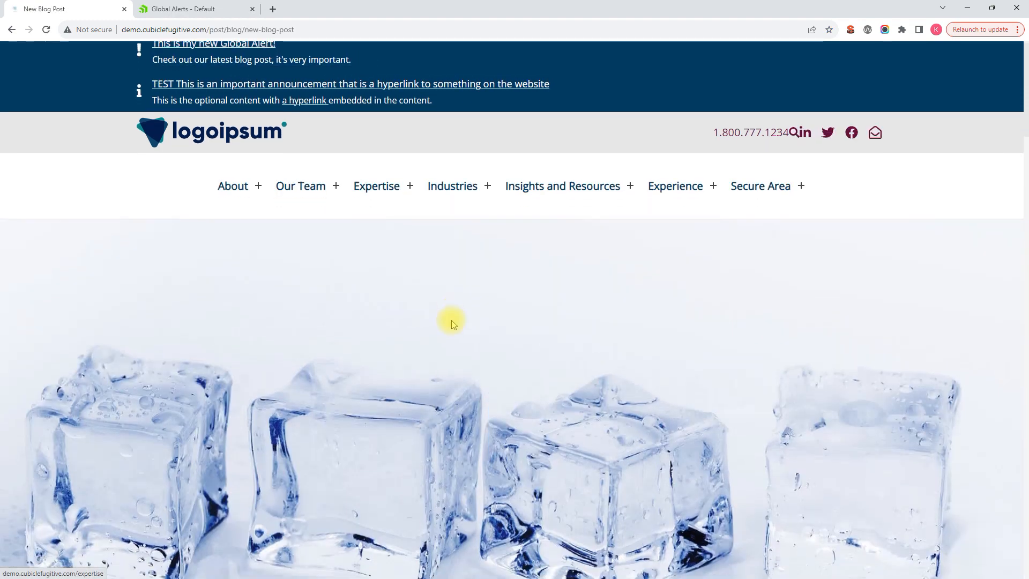
scroll(452, 321, "down", 8)
scroll(330, 259, "up", 8)
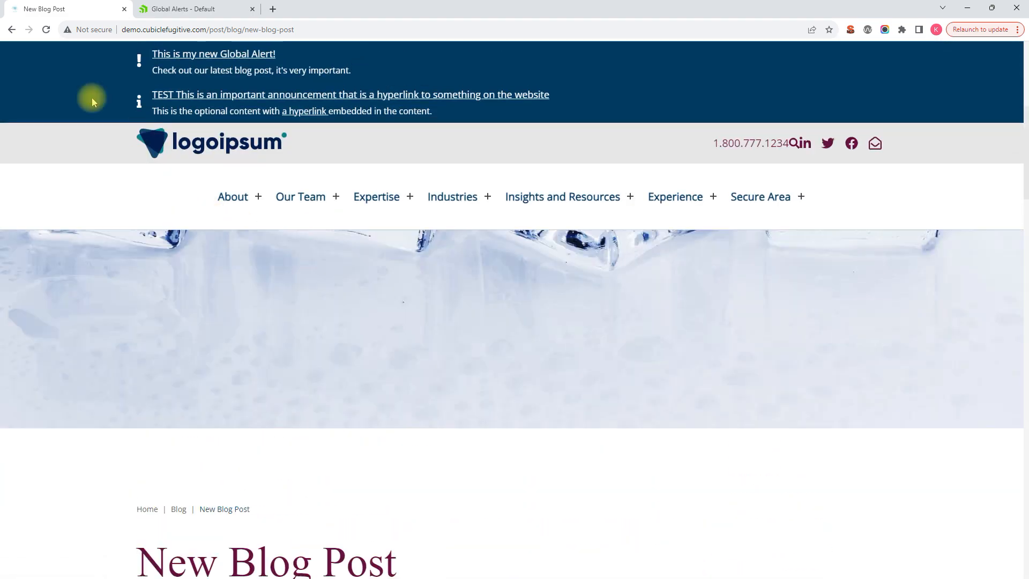
left_click(12, 31)
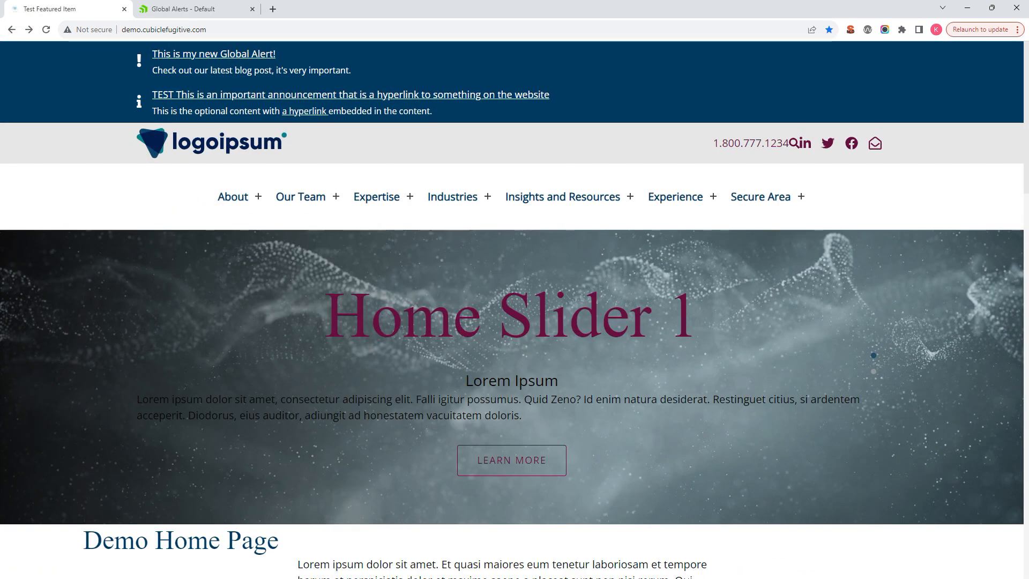